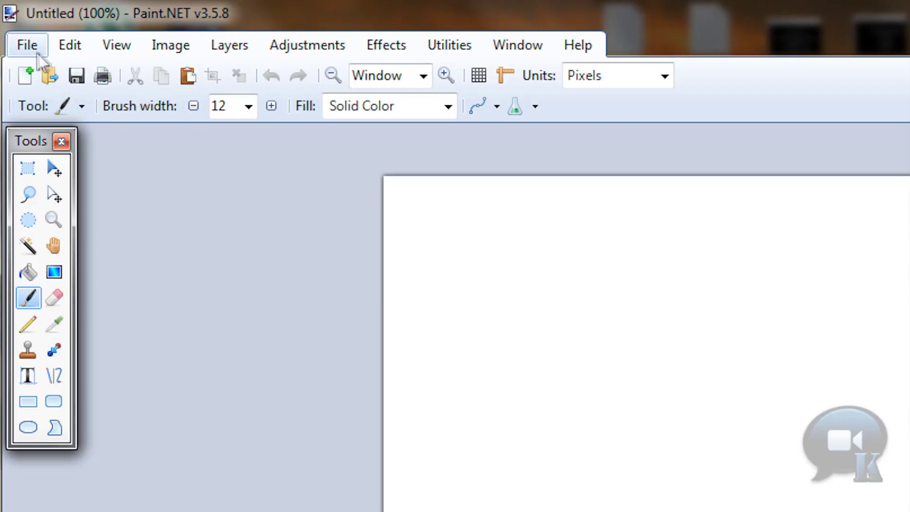
Open imgp3997.jpg, the dark garden photo with sun-backlit trees.
click(32, 50)
mouse_move(315, 24)
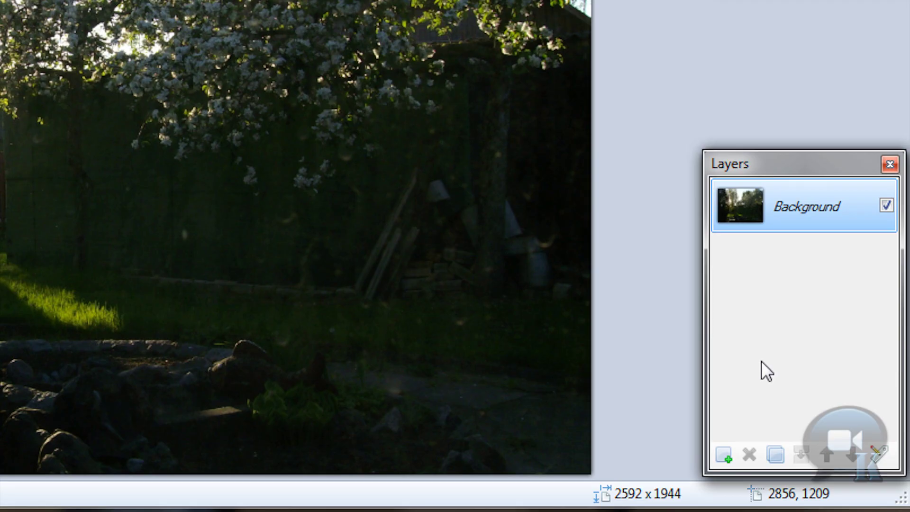
Duplicate the Background layer until there are three identical copies.
click(769, 454)
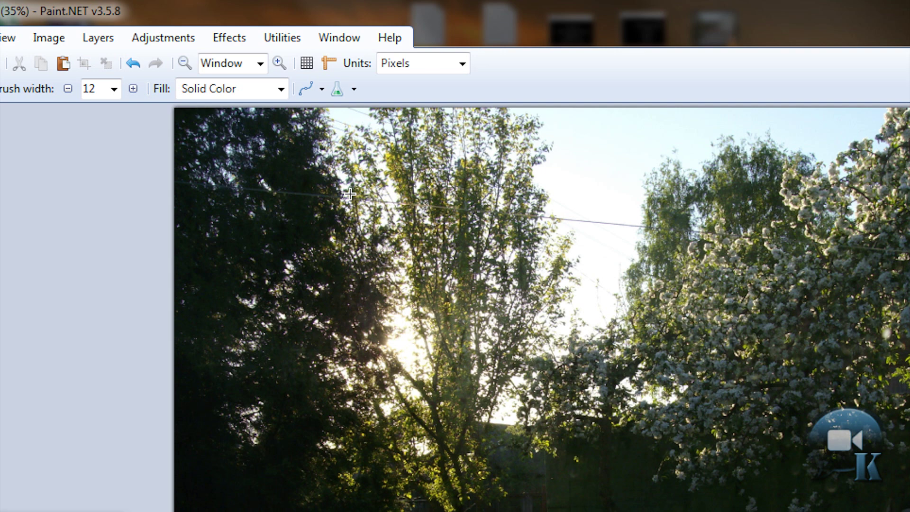
Motion-blur the top photo copy with distance 200 at a 45-degree angle.
click(238, 42)
mouse_move(250, 101)
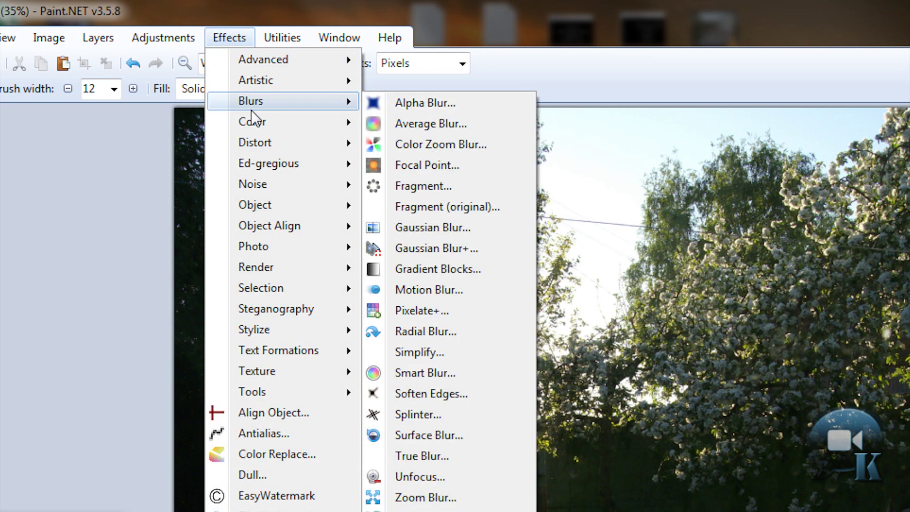
click(409, 298)
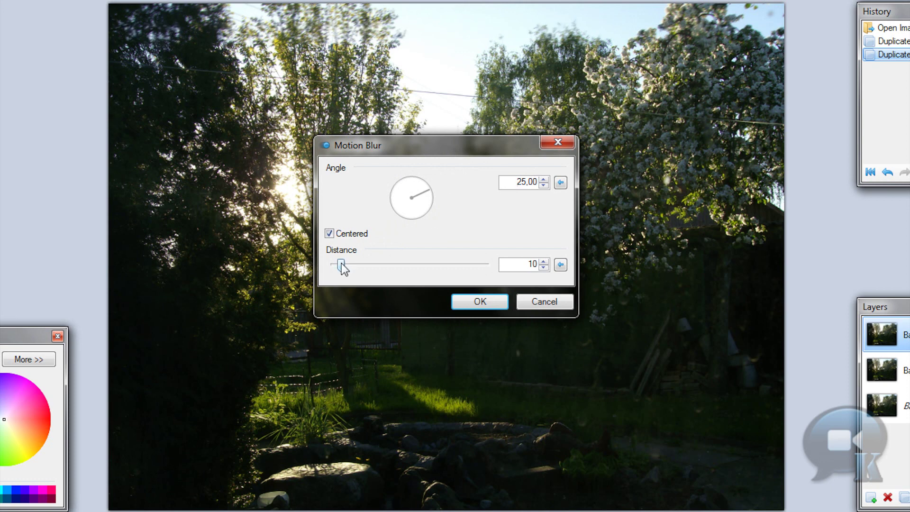
click(341, 264)
key(End)
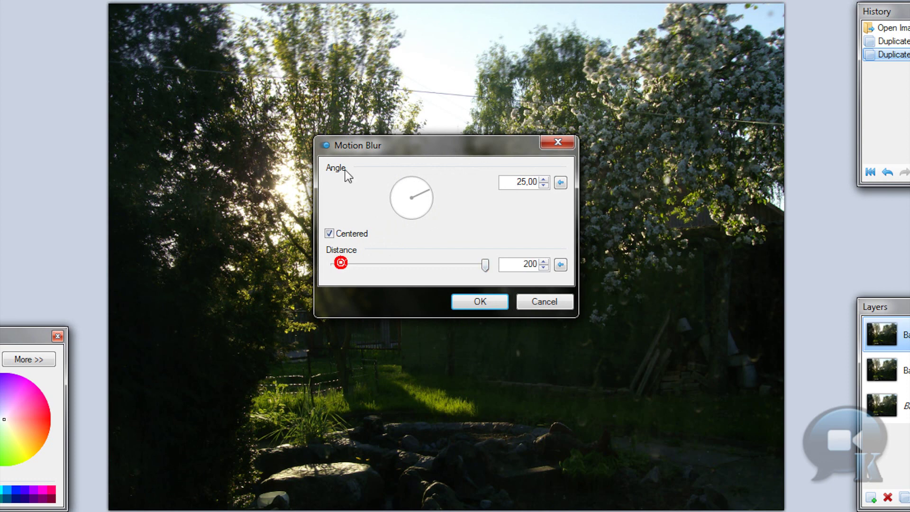
drag(517, 182, 589, 185)
text(45)
click(484, 294)
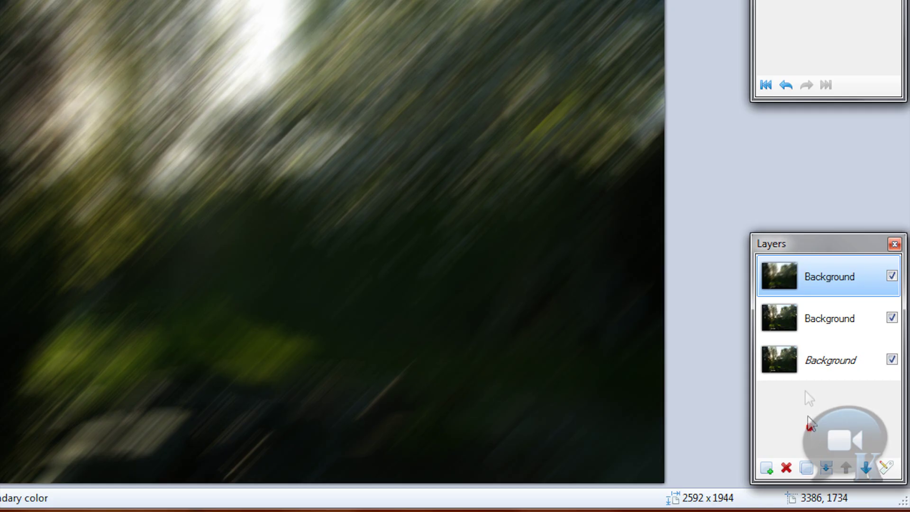
Hide the blurred top copy so the sharp photo beneath shows.
click(892, 277)
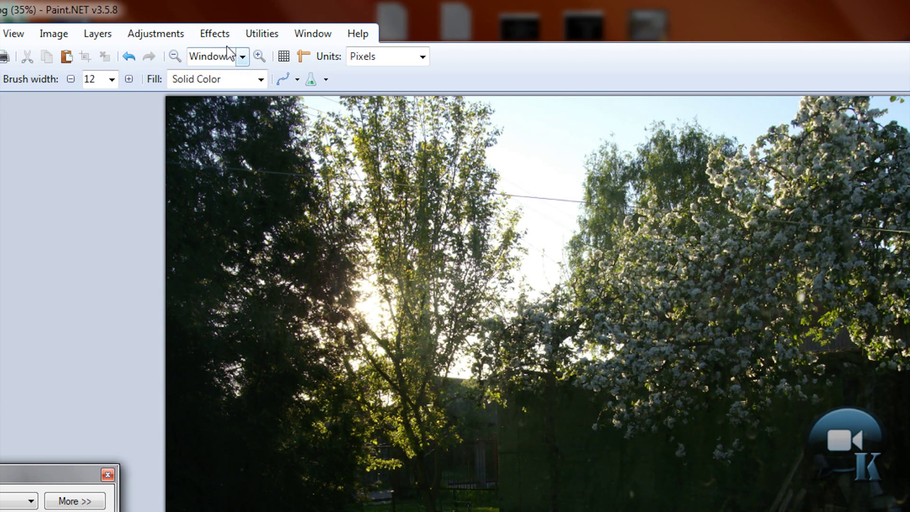
Motion-blur the middle copy at -45 degrees, distance 200, and show the top blurred layer again.
click(215, 33)
mouse_move(235, 114)
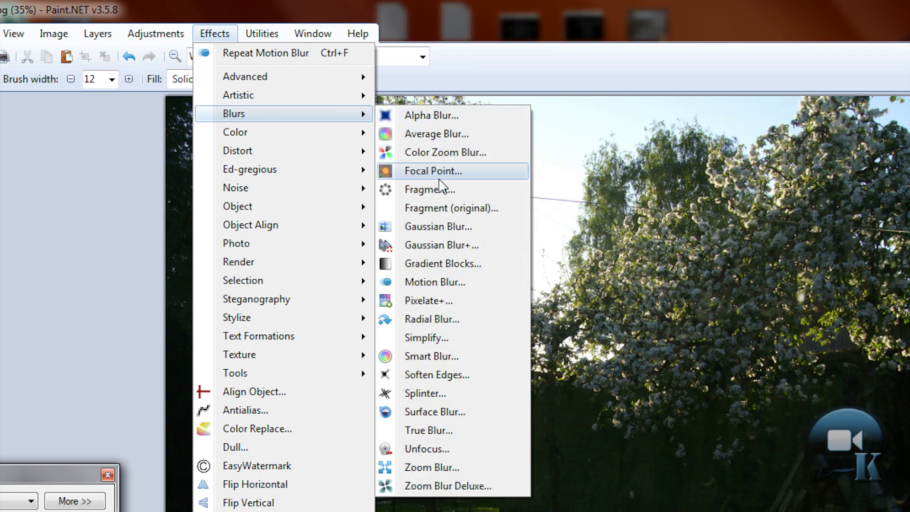
click(419, 280)
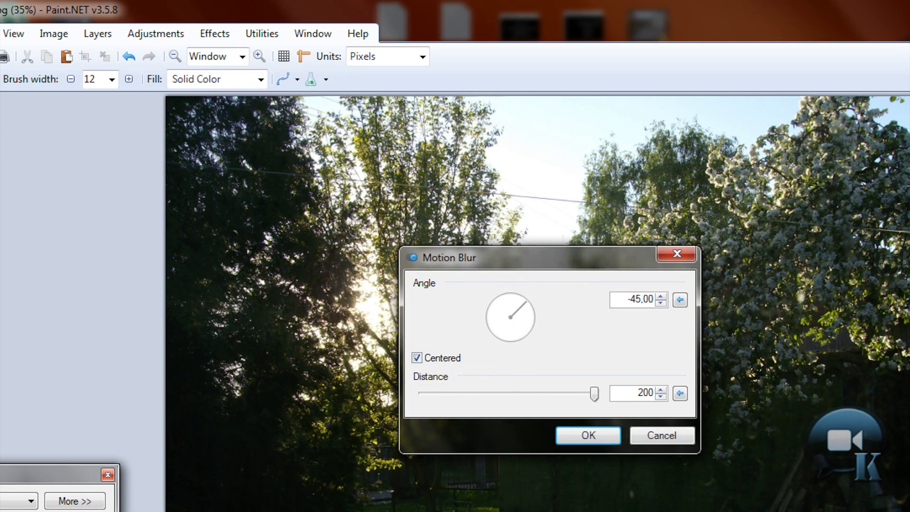
text(-)
click(636, 391)
click(602, 437)
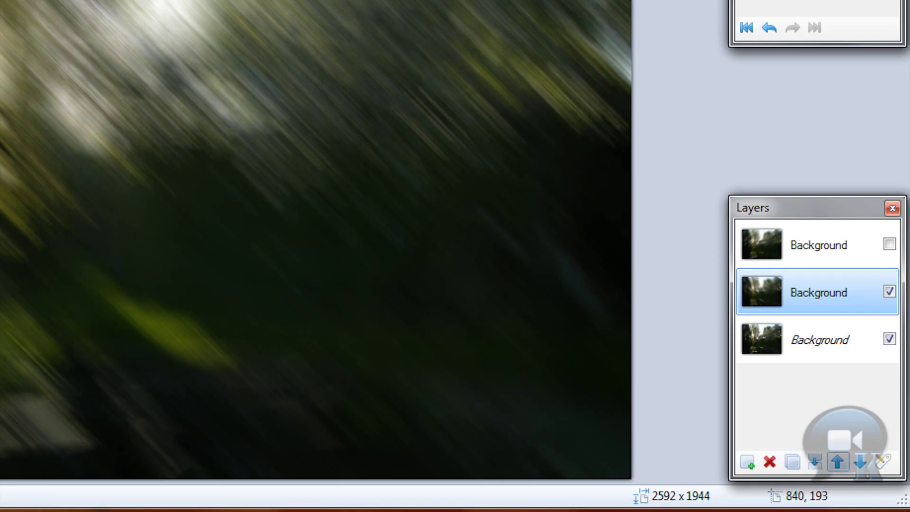
click(793, 257)
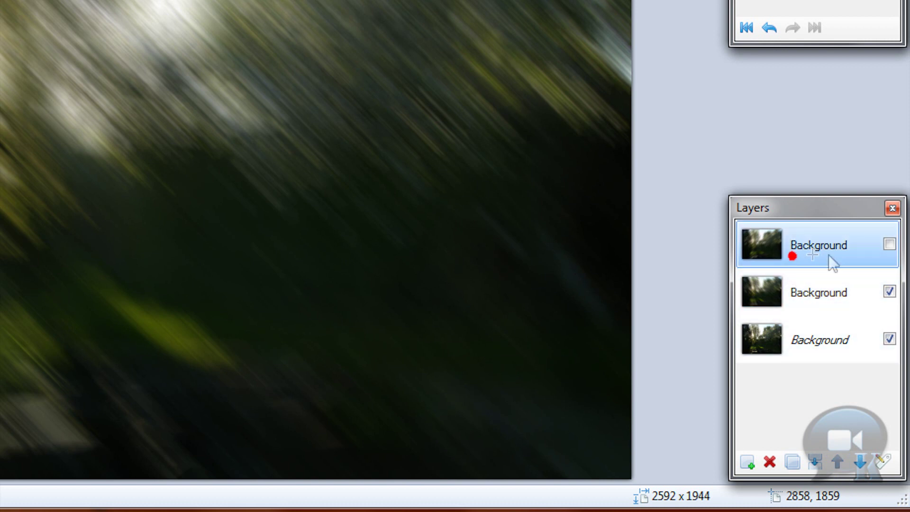
click(890, 247)
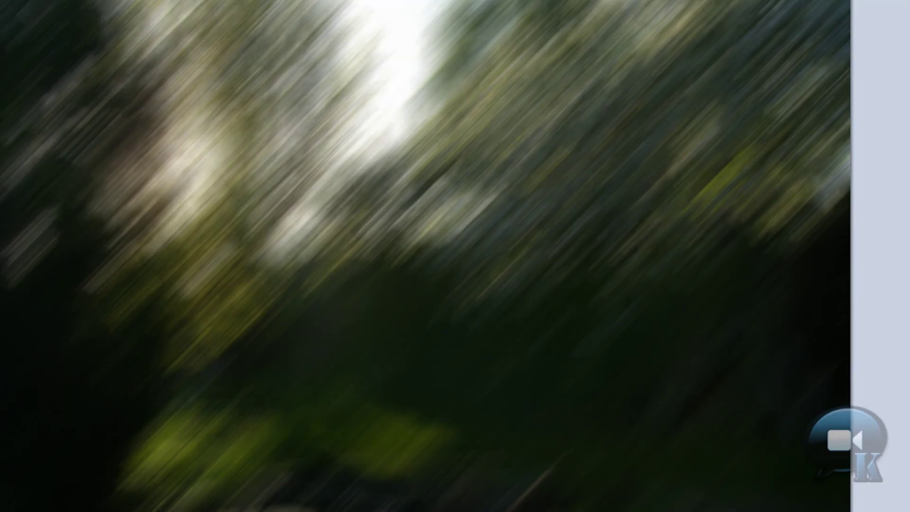
Set the top streak layer to Screen blend mode and merge it down into the middle copy.
key(F4)
click(335, 230)
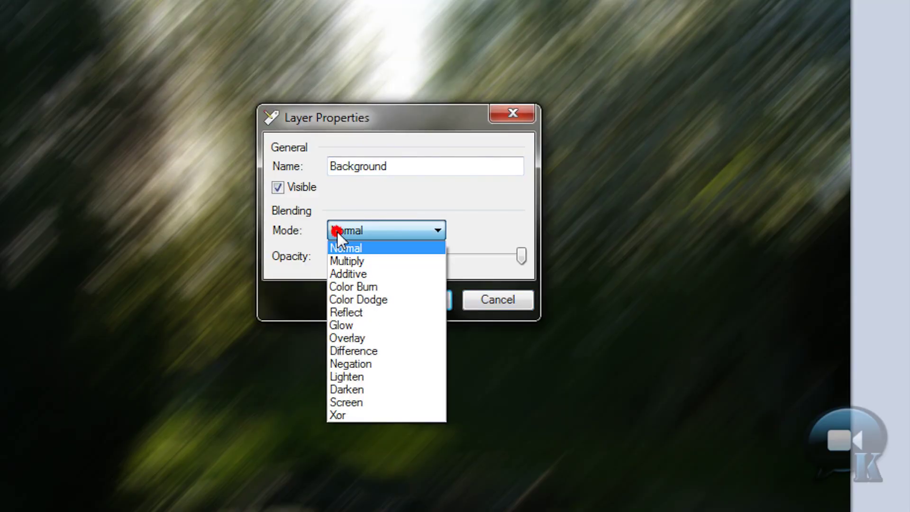
click(362, 399)
click(410, 306)
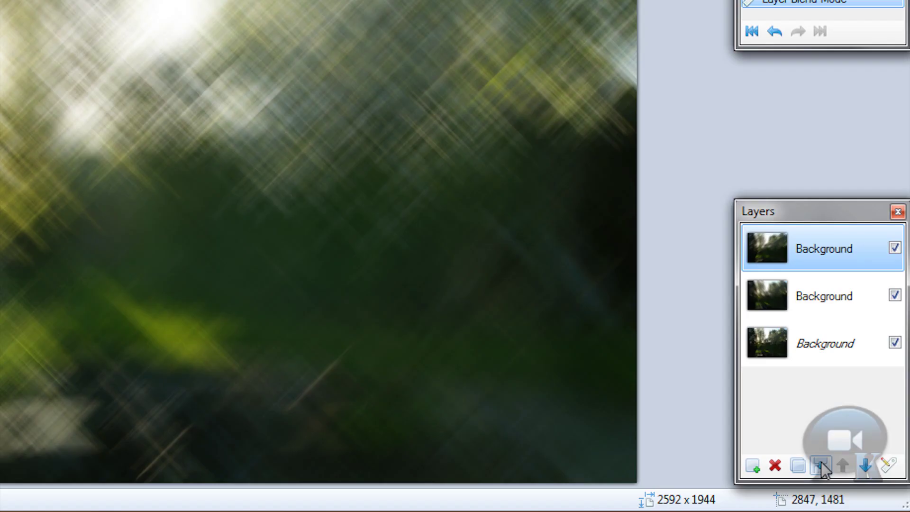
key(ctrl+m)
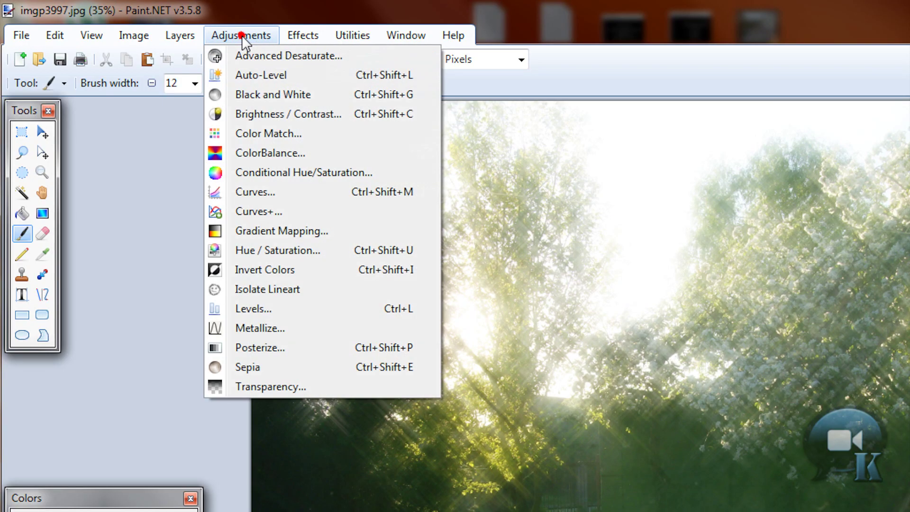
Lower the Levels output white point on the merged streak layer to soften the rays.
click(254, 314)
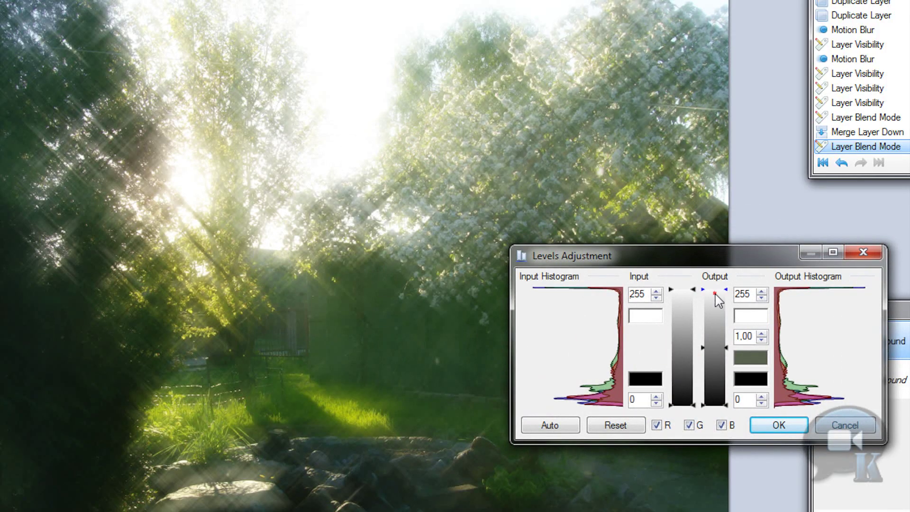
drag(715, 291, 713, 321)
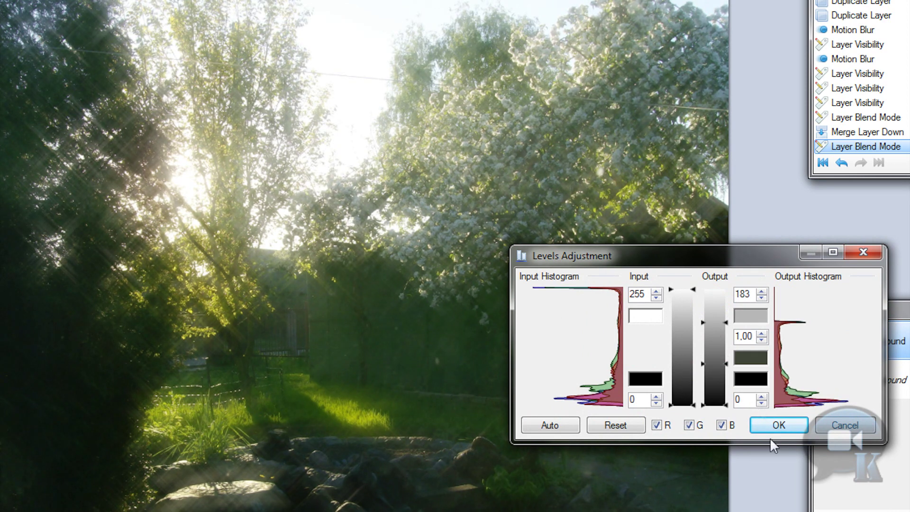
click(775, 424)
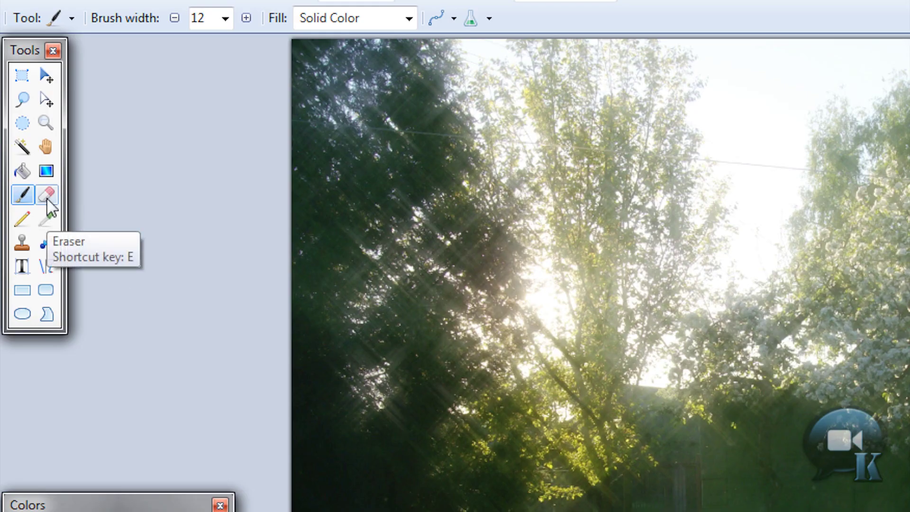
Erase the glow over the left dark tree and the bottom rocks with a wide eraser brush.
click(46, 194)
double_click(199, 18)
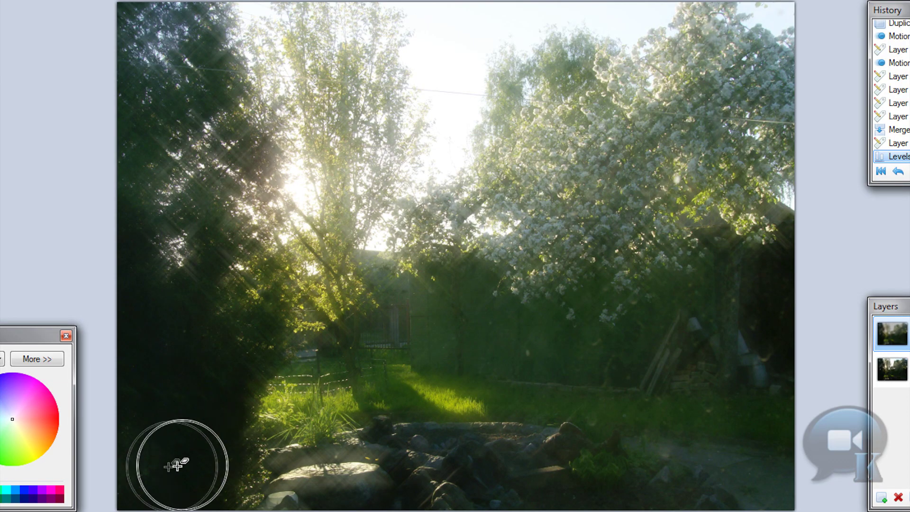
mouse_move(152, 469)
mouse_down()
mouse_move(146, 372)
mouse_move(111, 177)
mouse_move(146, 42)
mouse_up()
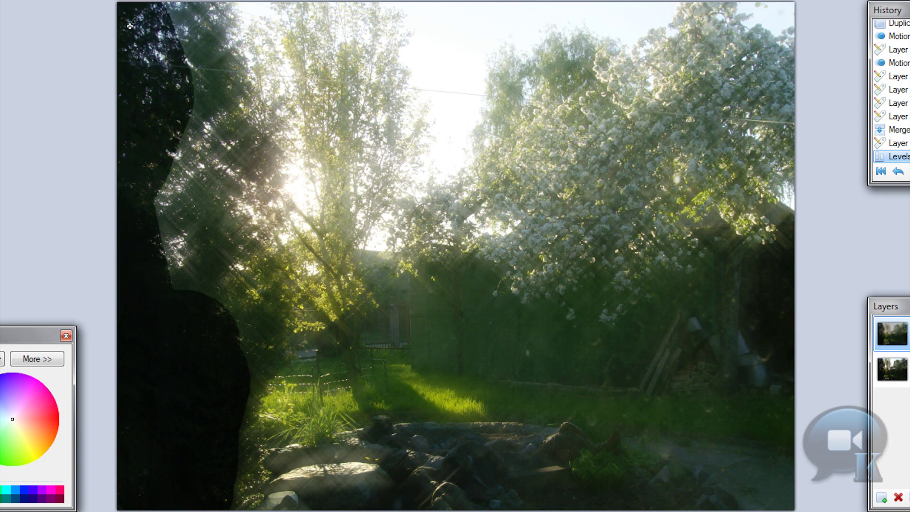
mouse_move(341, 487)
mouse_down()
mouse_move(312, 490)
mouse_move(689, 491)
mouse_up()
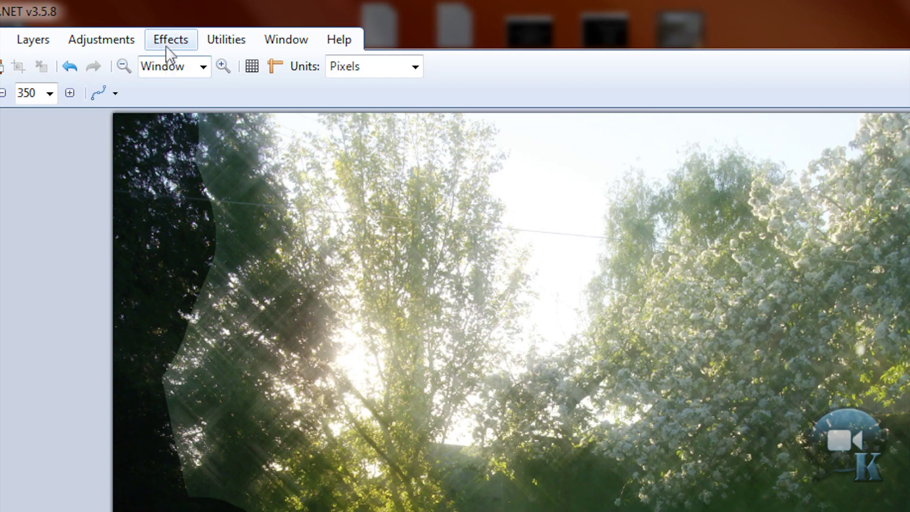
Apply a radius-200 Alpha Blur to the glow layer, then hide it for comparison.
click(164, 34)
mouse_move(193, 133)
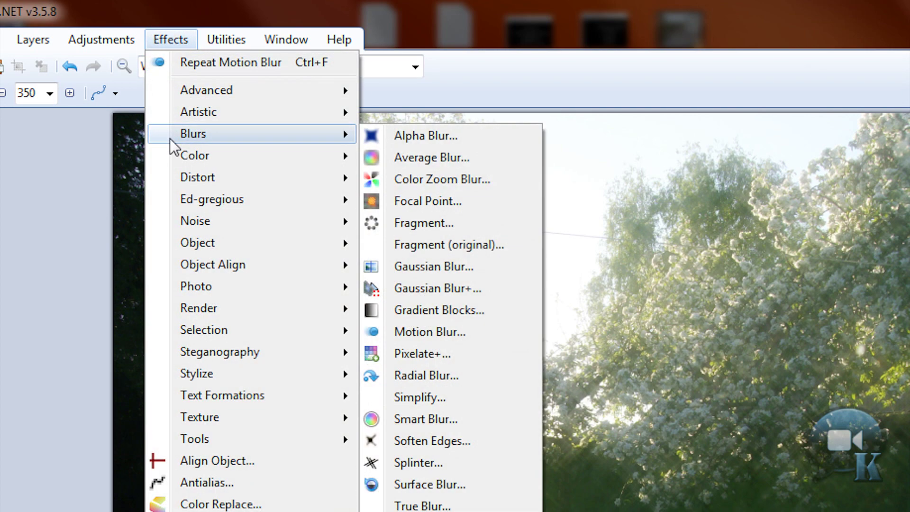
click(436, 136)
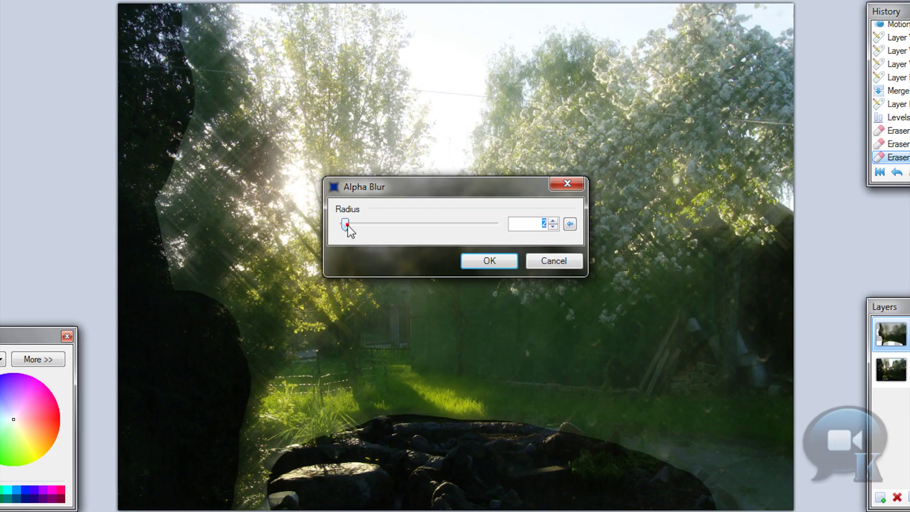
drag(347, 225, 625, 217)
click(490, 260)
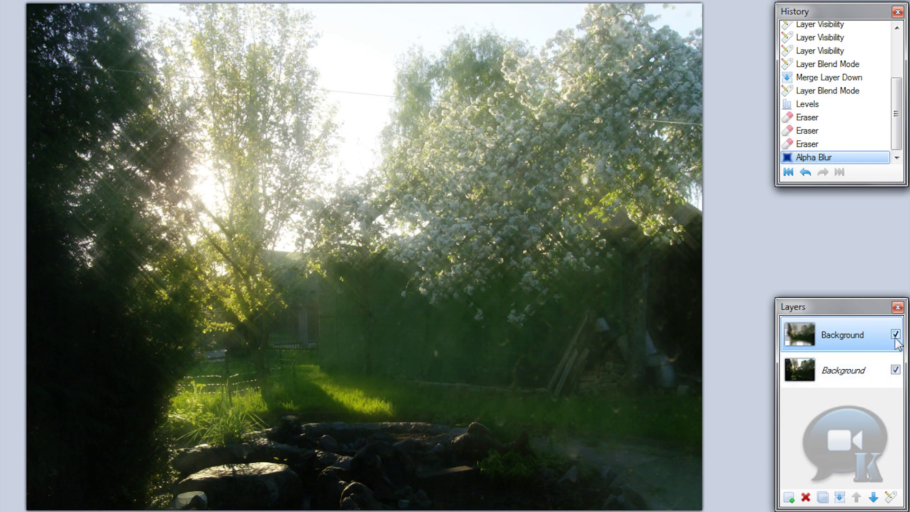
click(894, 334)
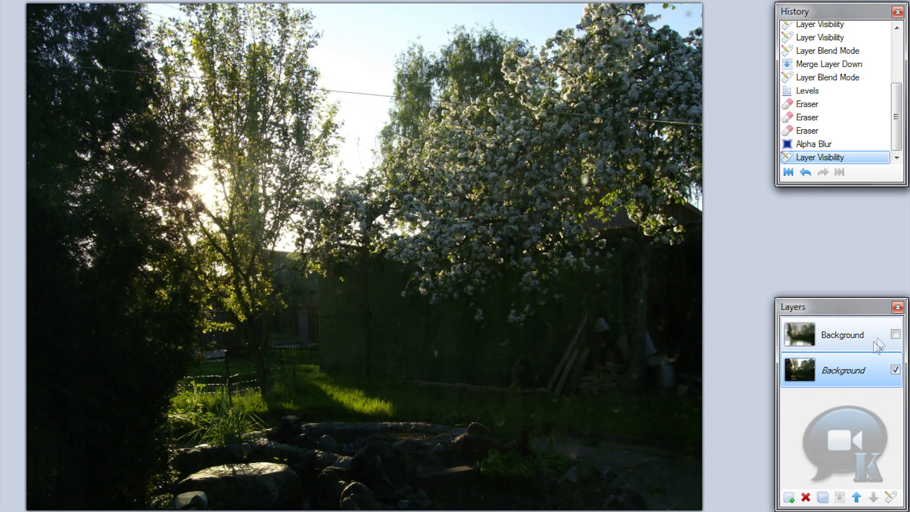
Toggle the glow layer on and off to compare, leave it selected and shown, then merge it down.
click(895, 334)
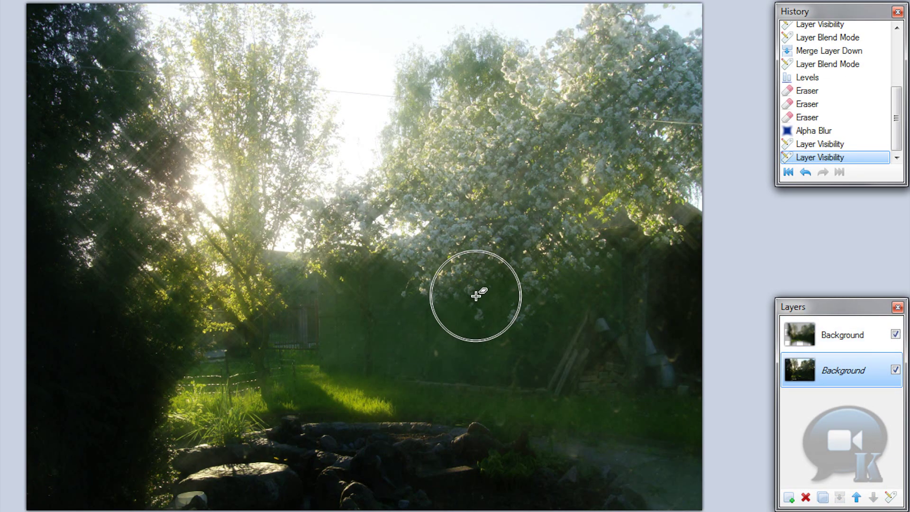
click(894, 335)
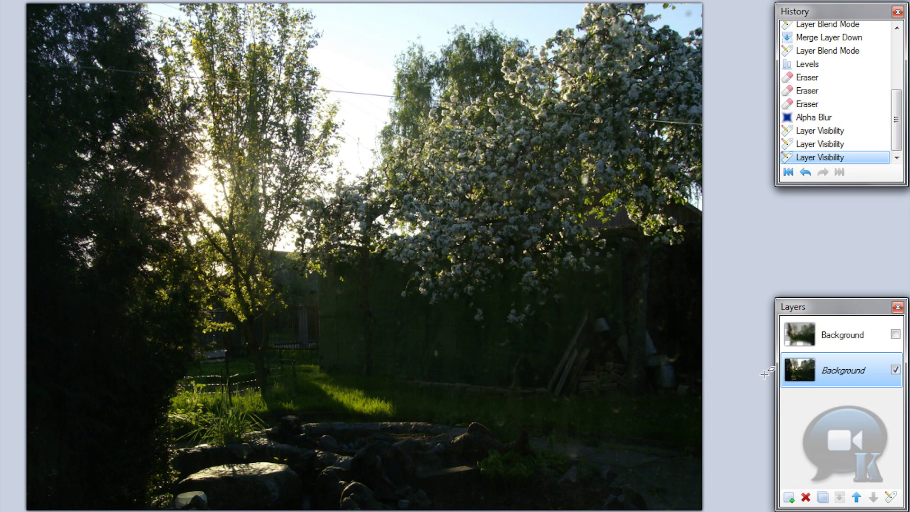
click(821, 342)
click(895, 335)
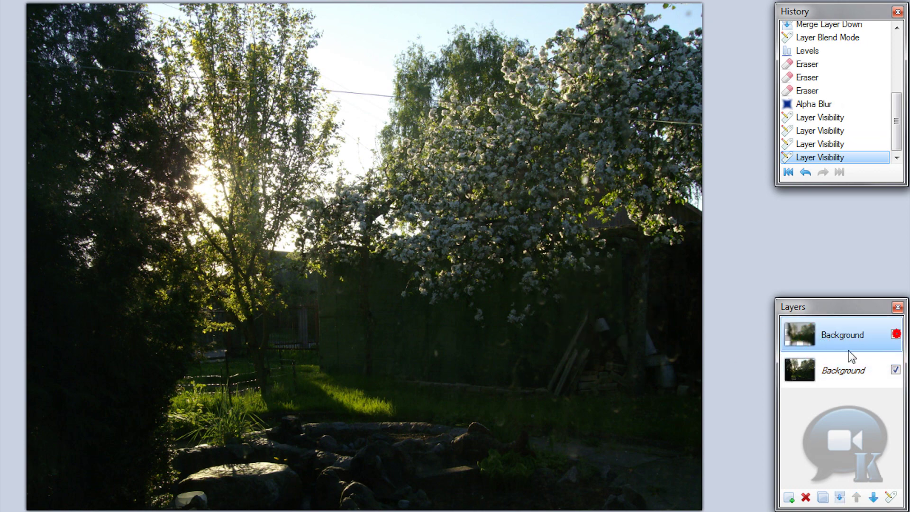
click(840, 496)
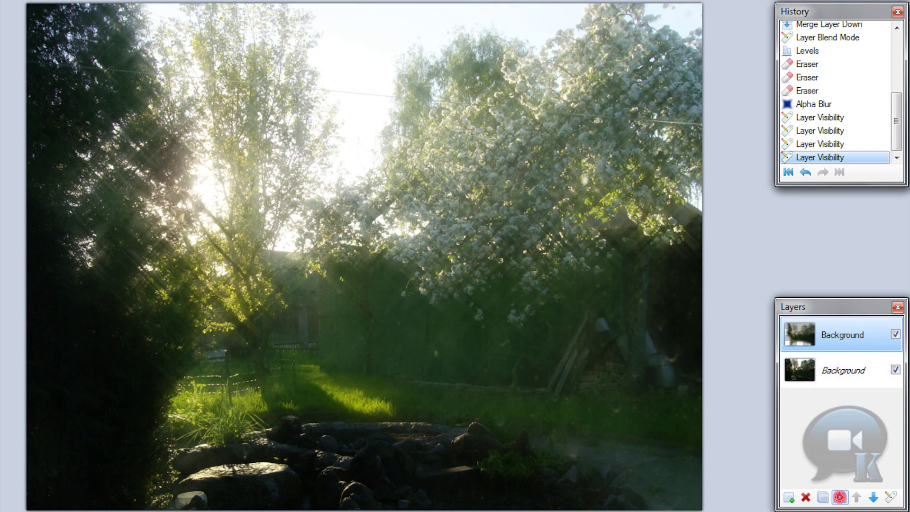